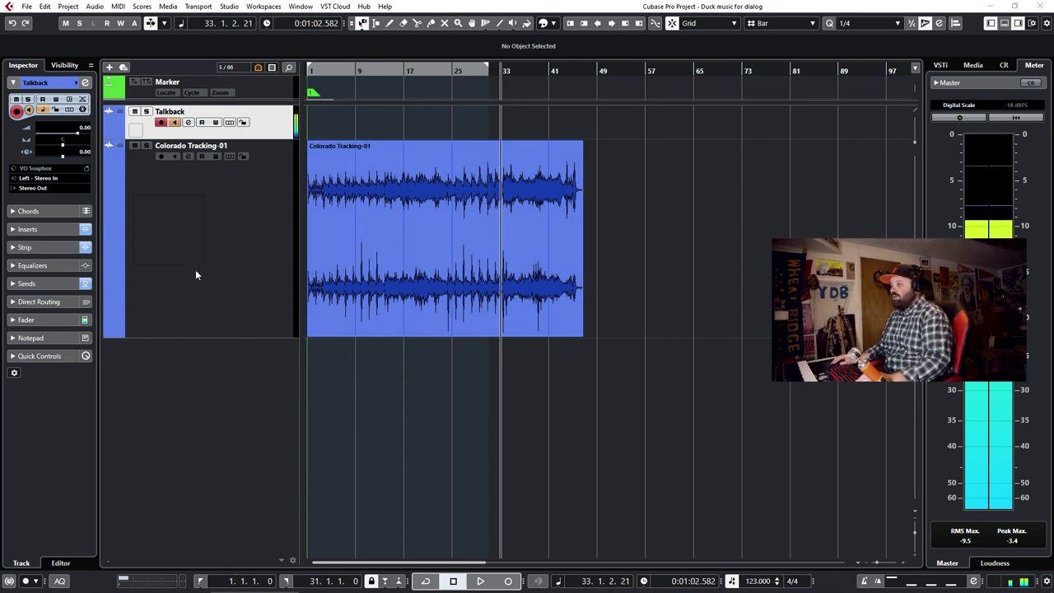
# - Select Colorado Tracking-01 and play the music from the project start
pyautogui.click(258, 238)
pyautogui.press('Home')
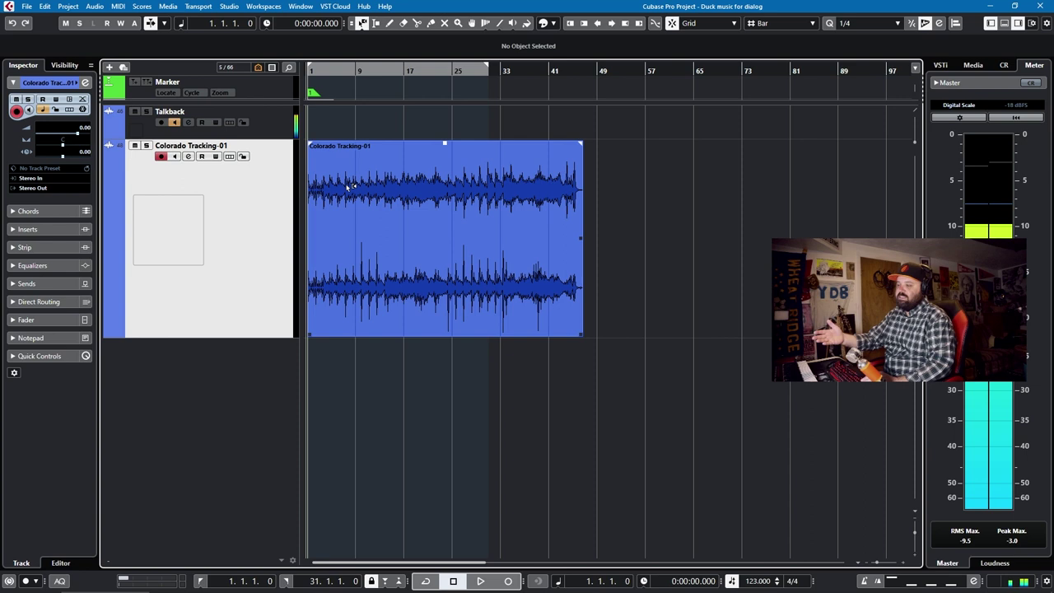
pyautogui.press('space')
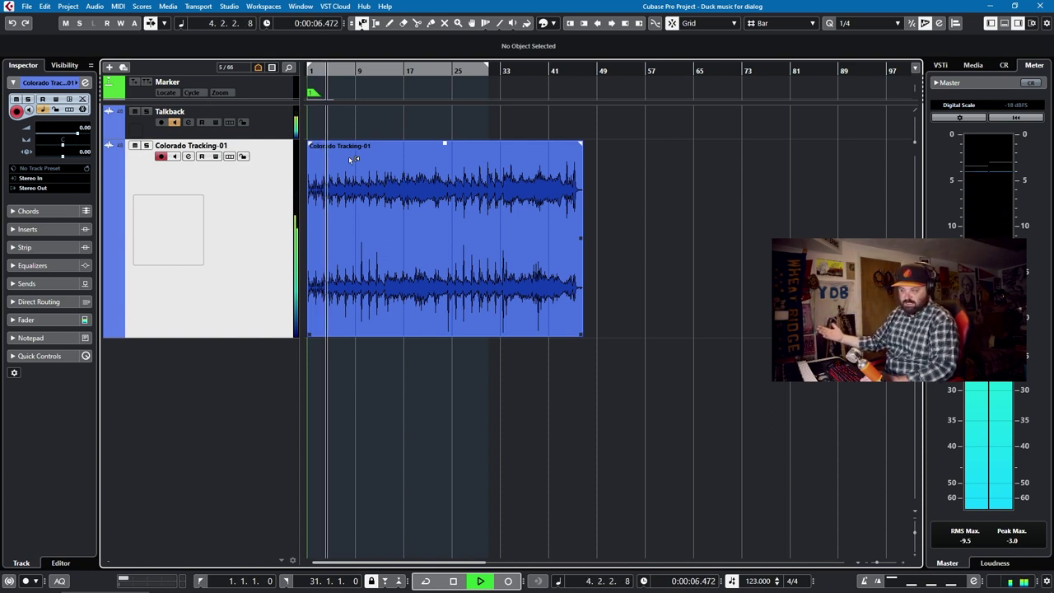
# - Select the Talkback track, then Colorado Tracking-01 and its music clip, and stop playback
pyautogui.click(277, 133)
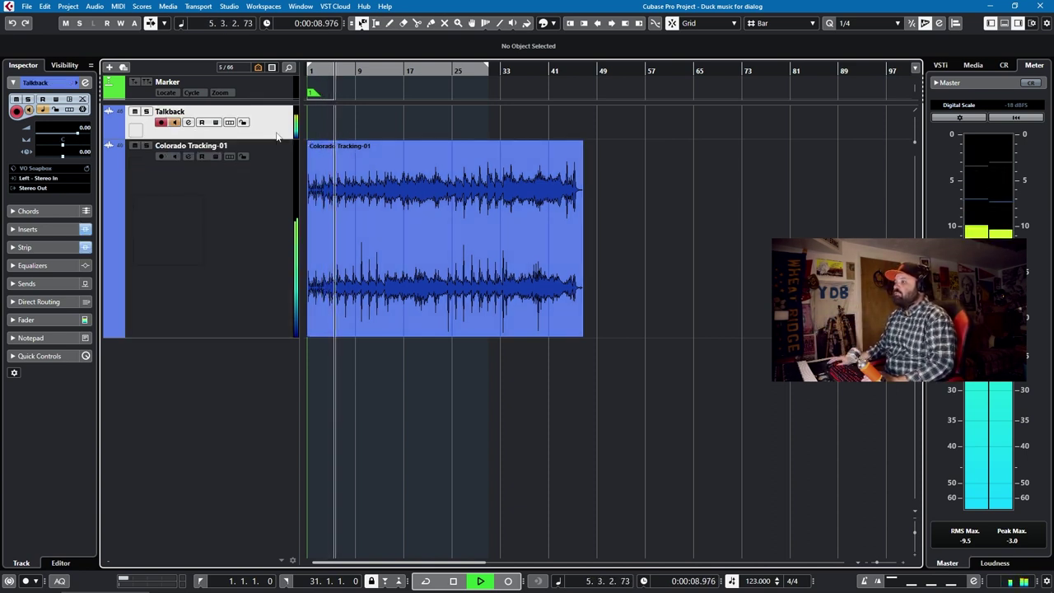
pyautogui.click(252, 227)
pyautogui.click(404, 162)
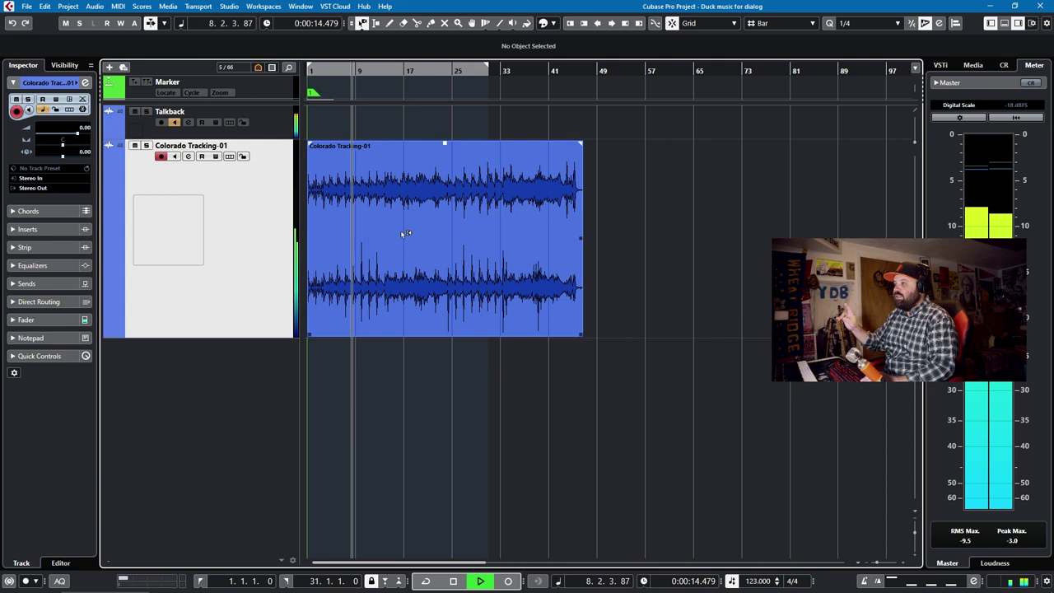
pyautogui.click(241, 216)
pyautogui.press('space')
pyautogui.click(415, 213)
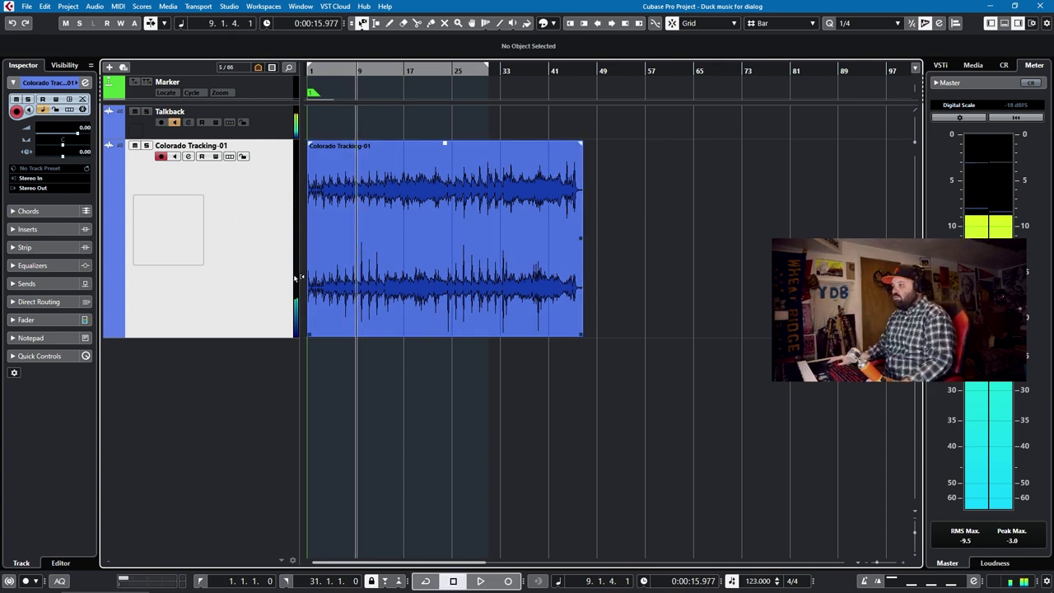
pyautogui.click(245, 266)
pyautogui.click(436, 258)
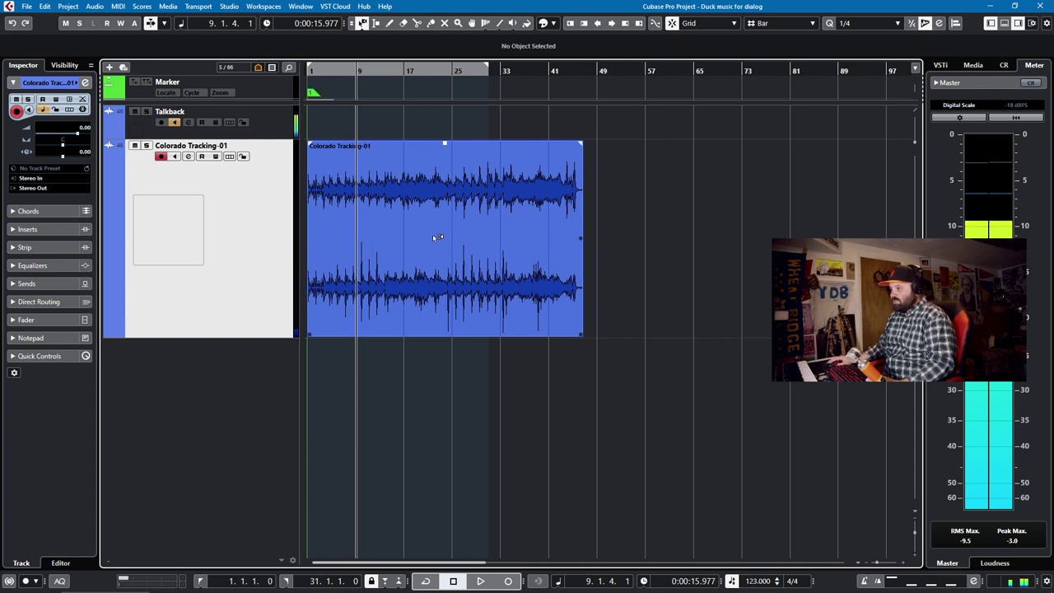
pyautogui.click(244, 233)
# - Load the Steinberg Compressor into insert slot 1 of Colorado Tracking-01
pyautogui.click(52, 228)
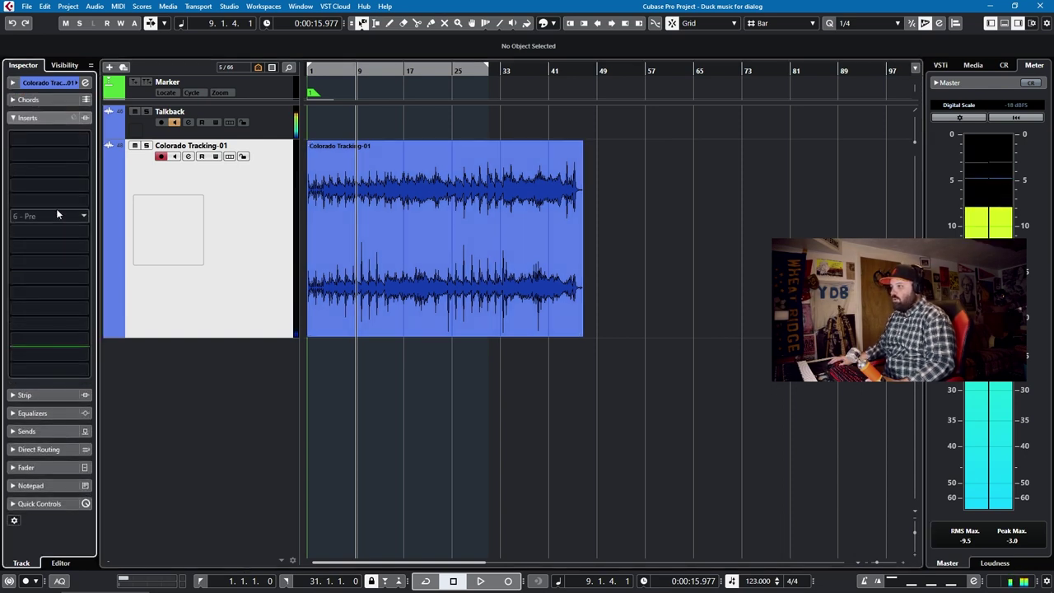
pyautogui.click(48, 141)
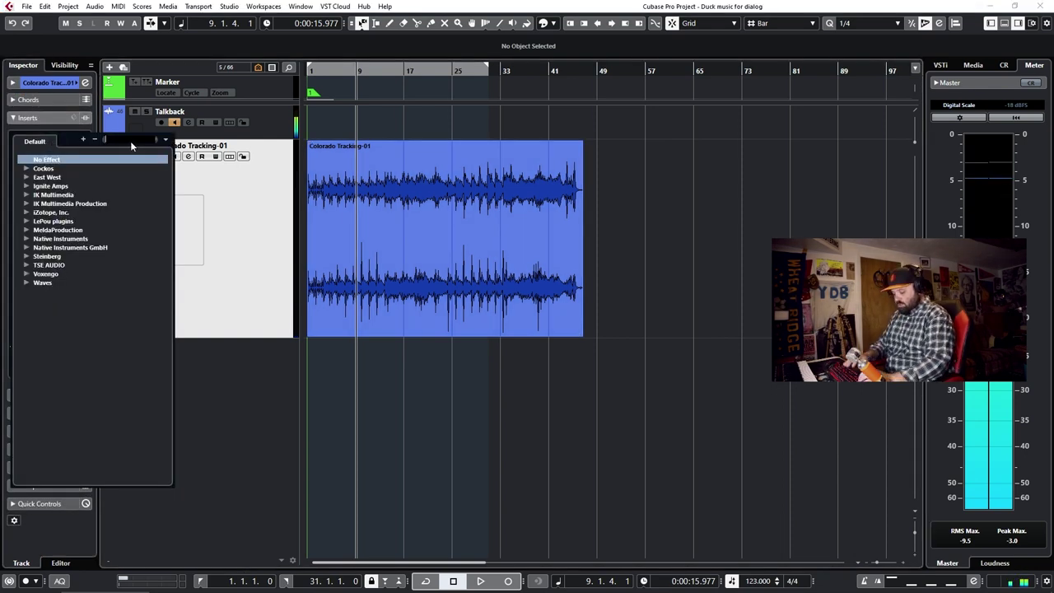
pyautogui.write('comp')
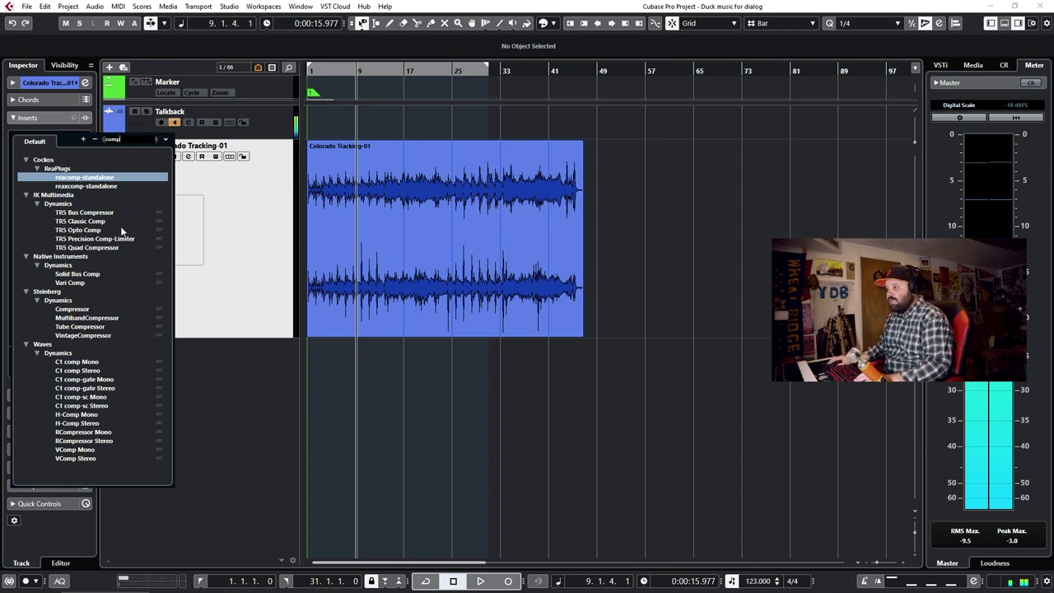
pyautogui.click(71, 309)
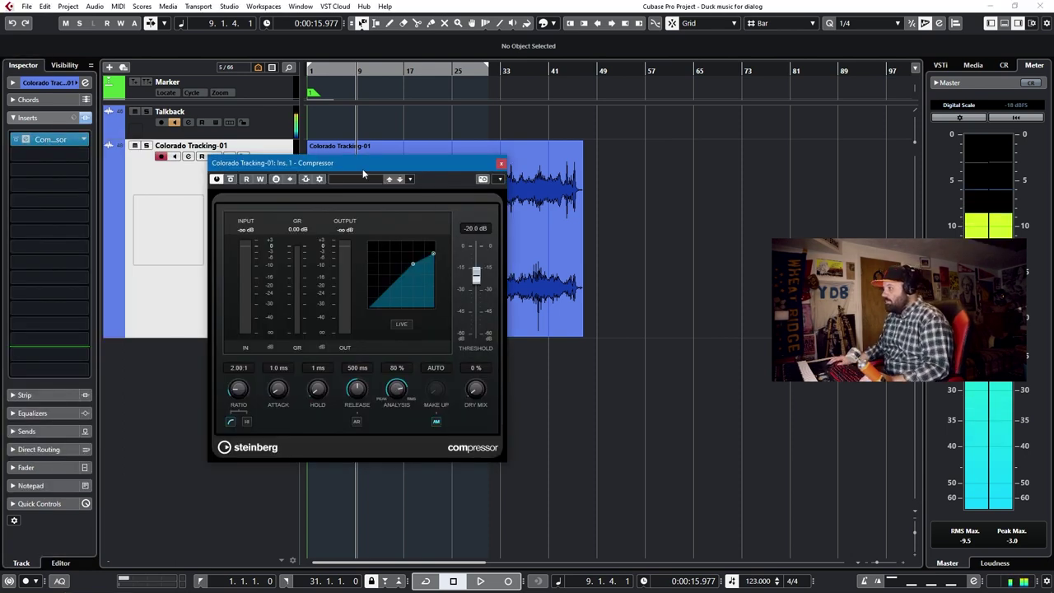
pyautogui.moveTo(363, 173); pyautogui.dragTo(384, 143)
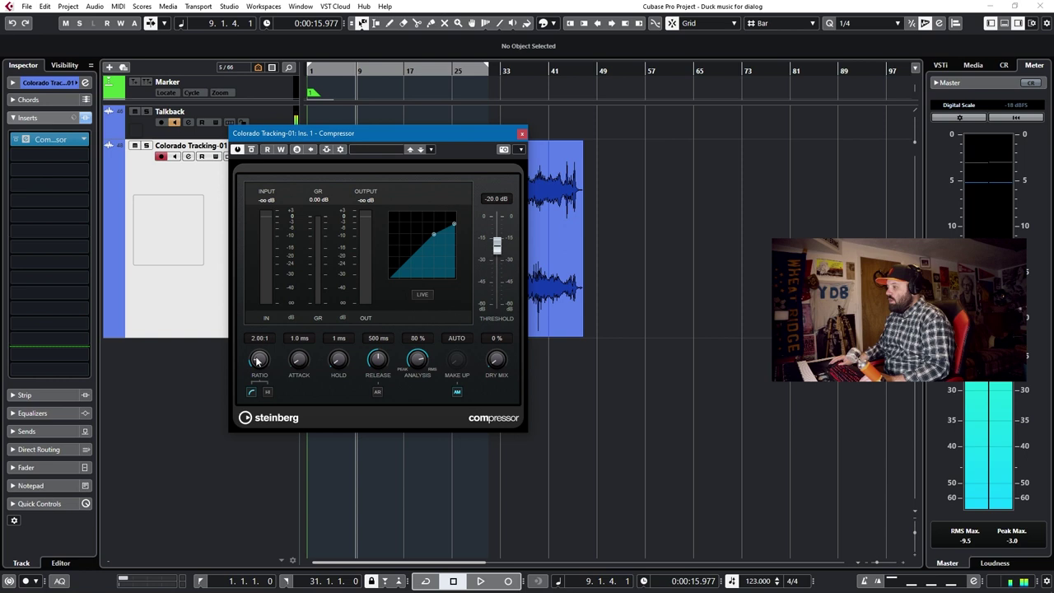
# - Set the compressor to 4.17:1 ratio, -39 dB threshold and 936 ms release, with auto make-up off
pyautogui.moveTo(258, 361); pyautogui.dragTo(266, 335)
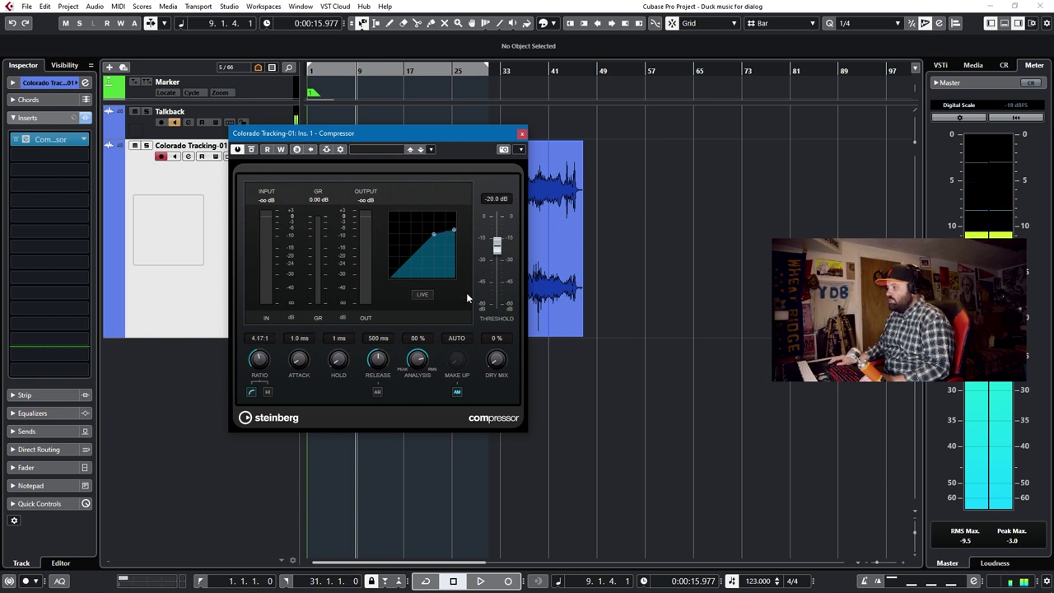
pyautogui.moveTo(497, 244); pyautogui.dragTo(500, 276)
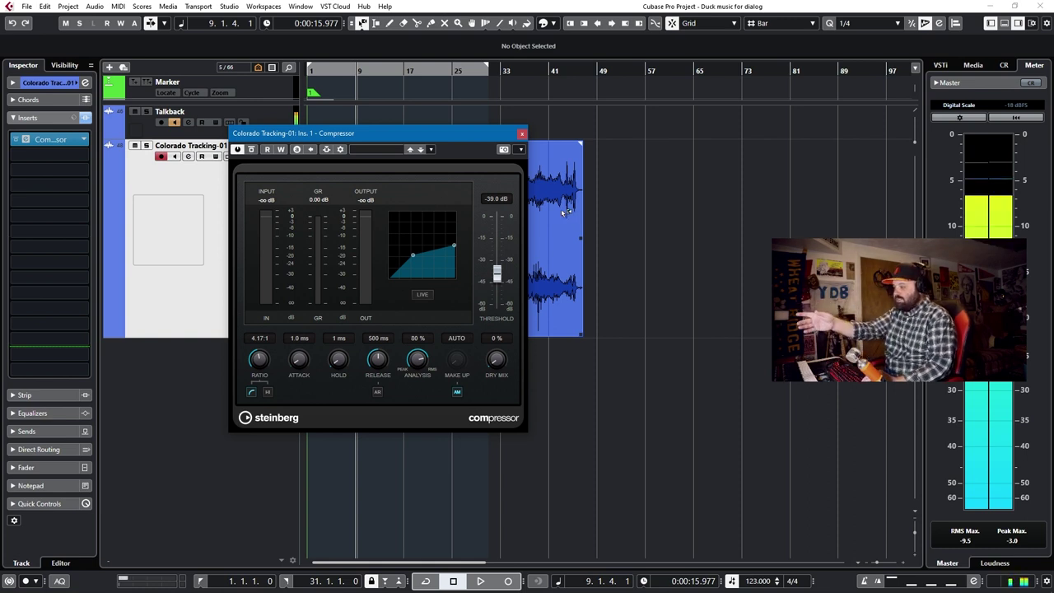
pyautogui.press('space')
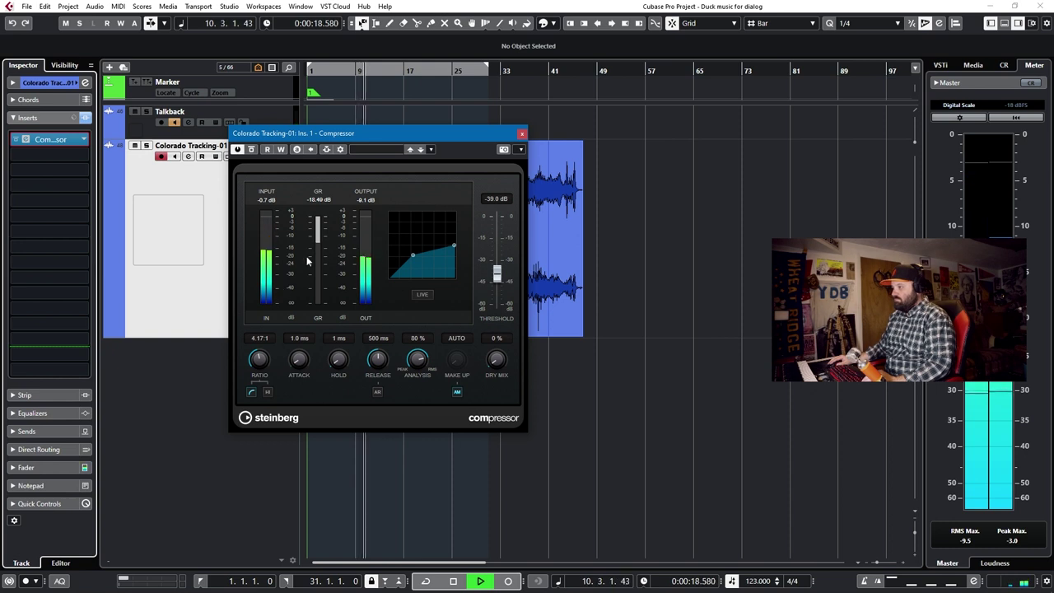
pyautogui.press('space')
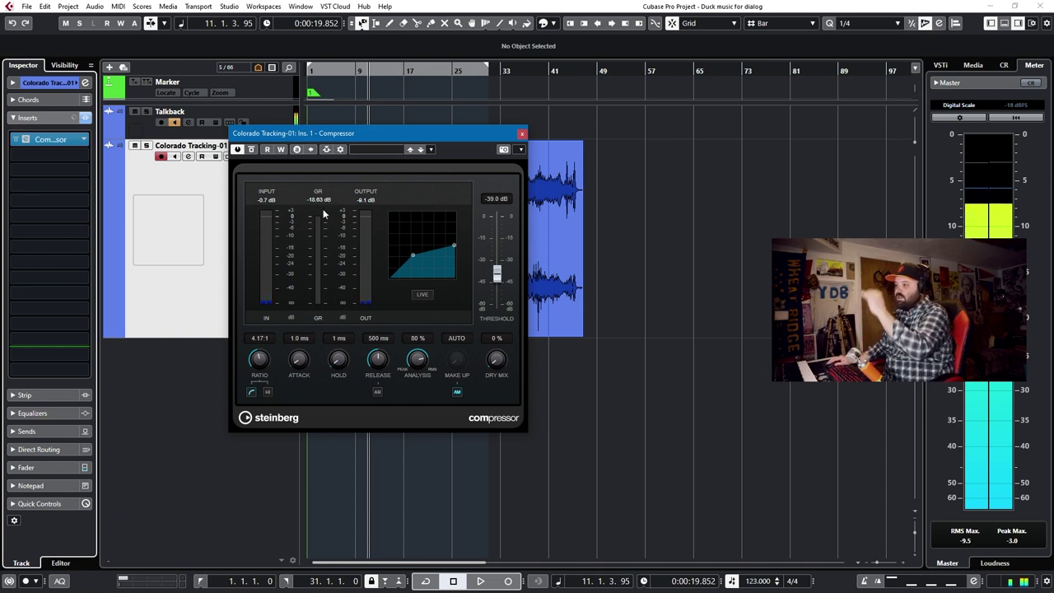
pyautogui.click(458, 392)
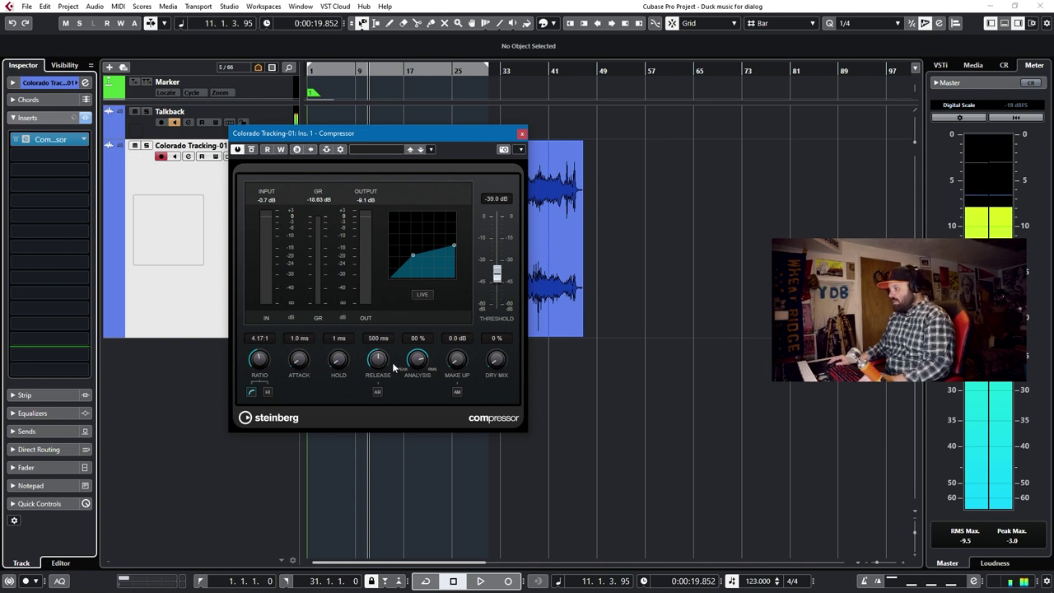
pyautogui.moveTo(392, 362); pyautogui.dragTo(394, 323)
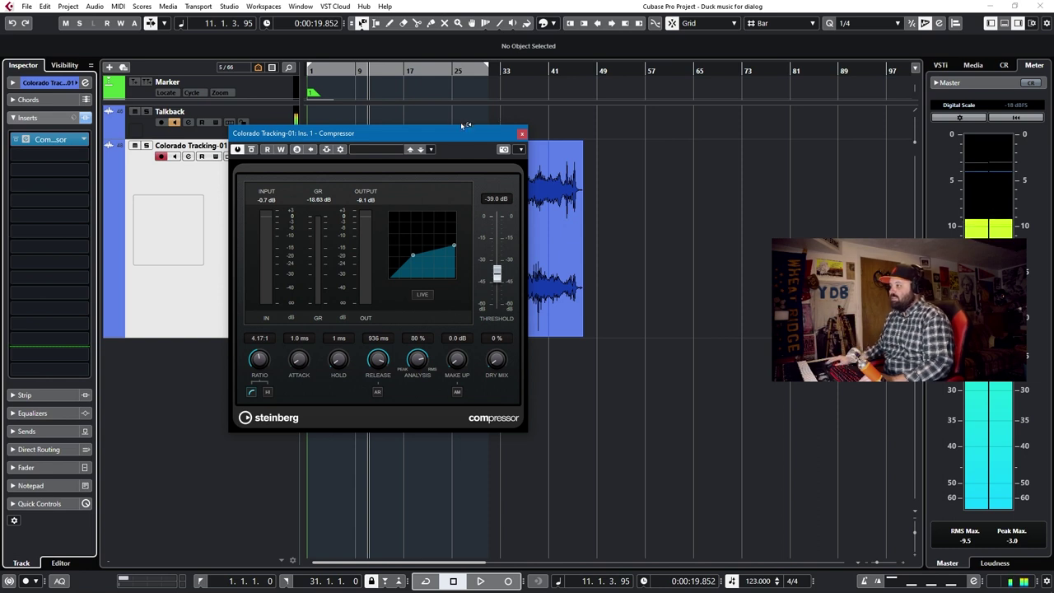
pyautogui.moveTo(463, 125); pyautogui.dragTo(754, 125)
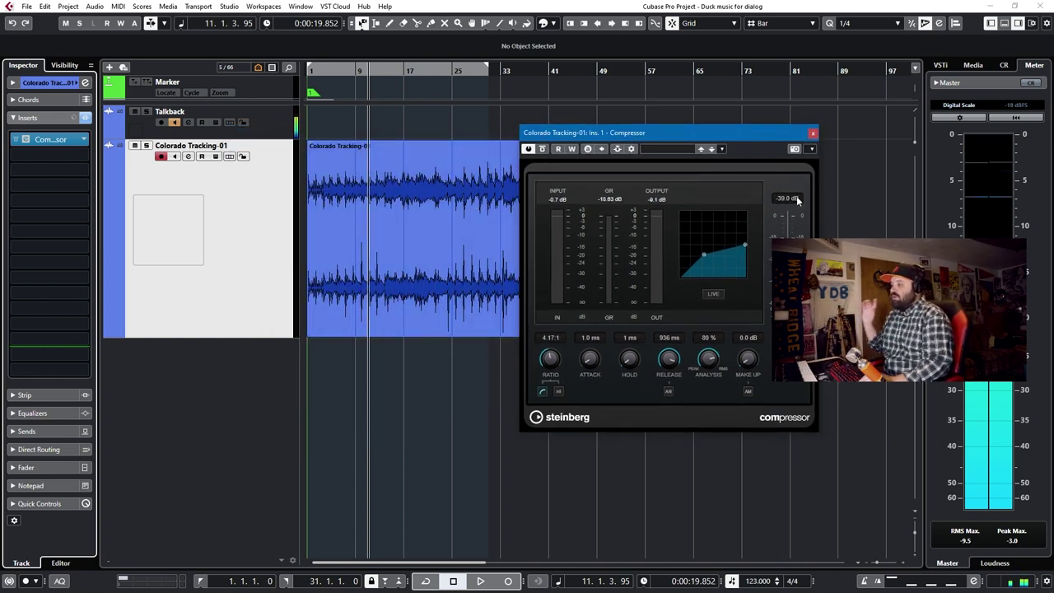
# - Enlarge the Talkback track, enable the compressor's side-chain and show its routing settings
pyautogui.click(270, 117)
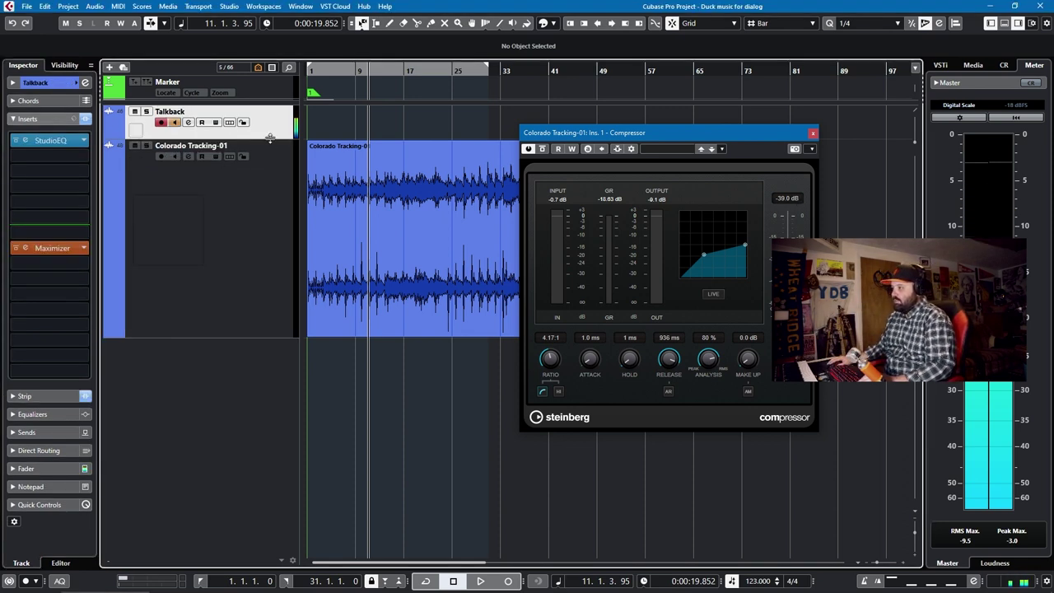
pyautogui.moveTo(268, 141); pyautogui.dragTo(252, 226)
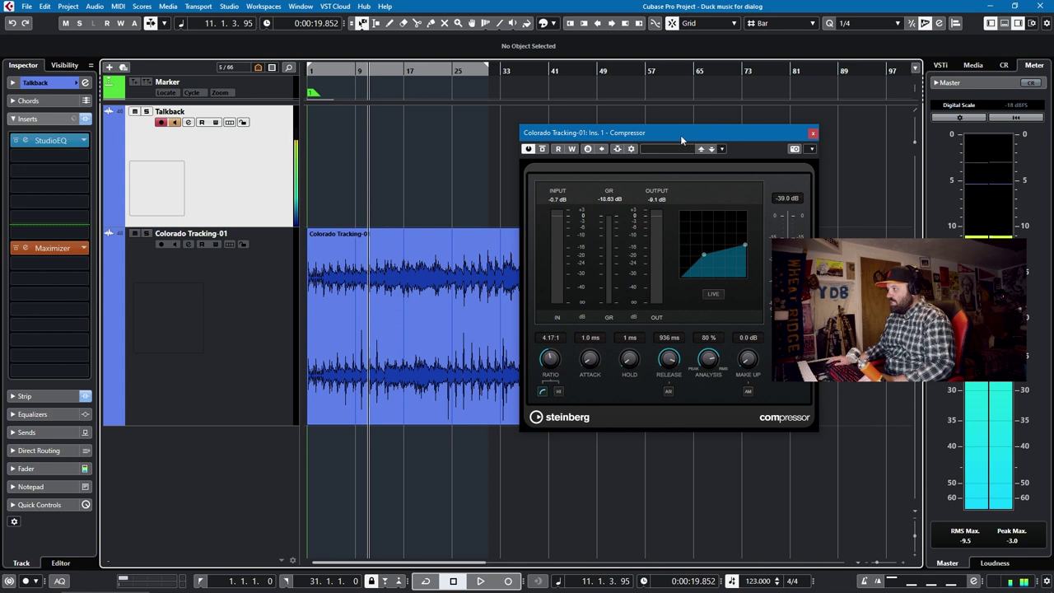
pyautogui.moveTo(680, 135); pyautogui.dragTo(397, 115)
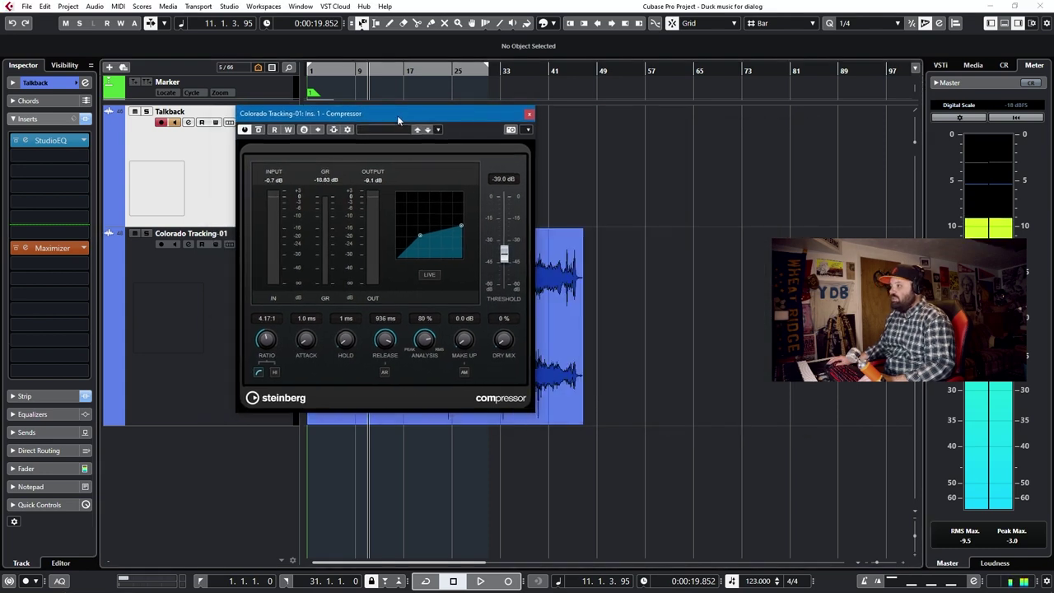
pyautogui.click(333, 130)
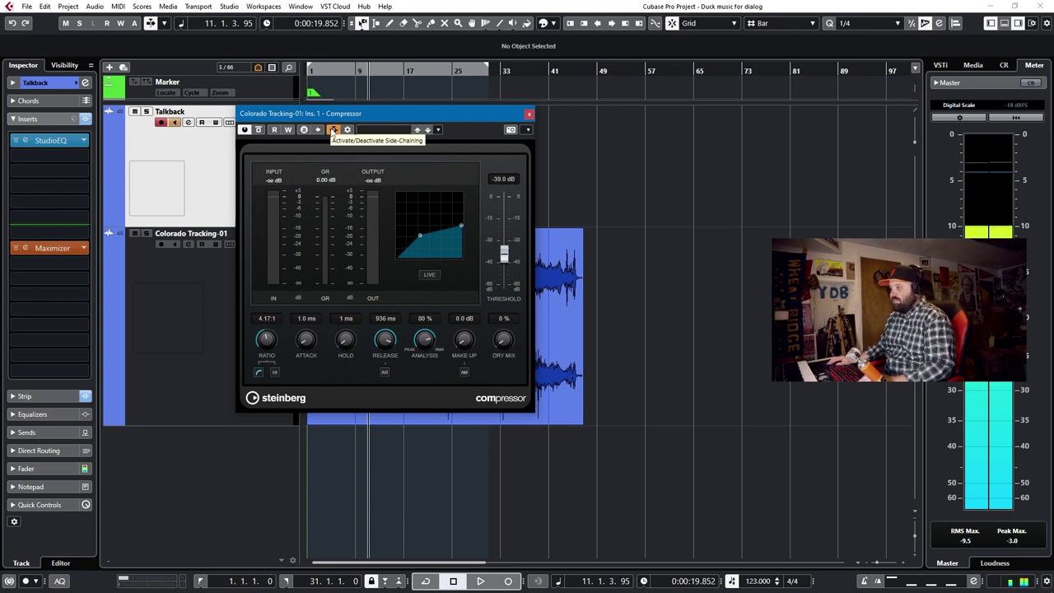
pyautogui.click(346, 130)
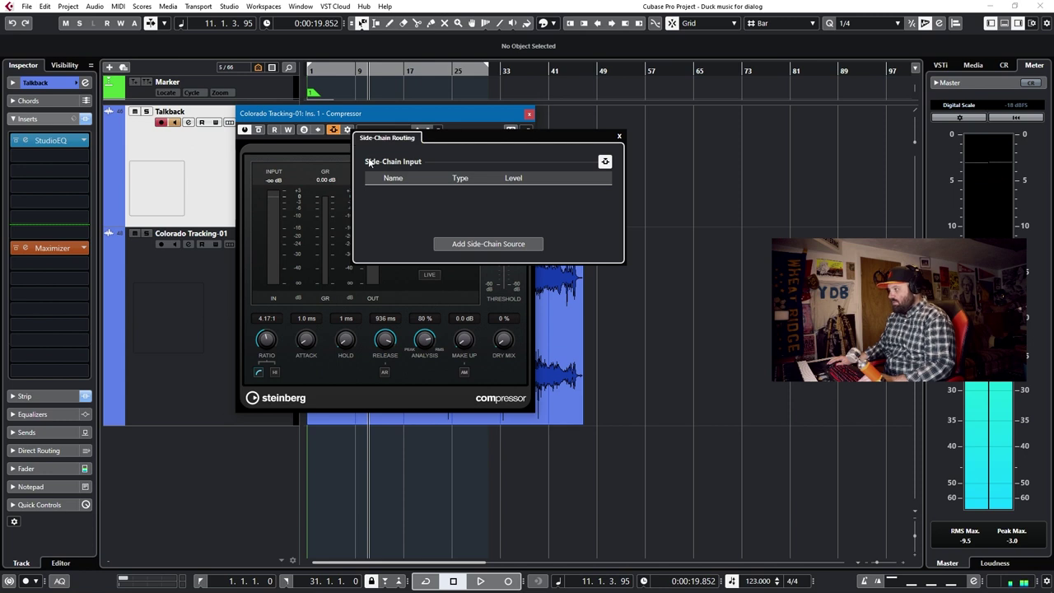
# - Add Talkback as the compressor's side-chain source and close the Side-Chain Routing window
pyautogui.click(454, 245)
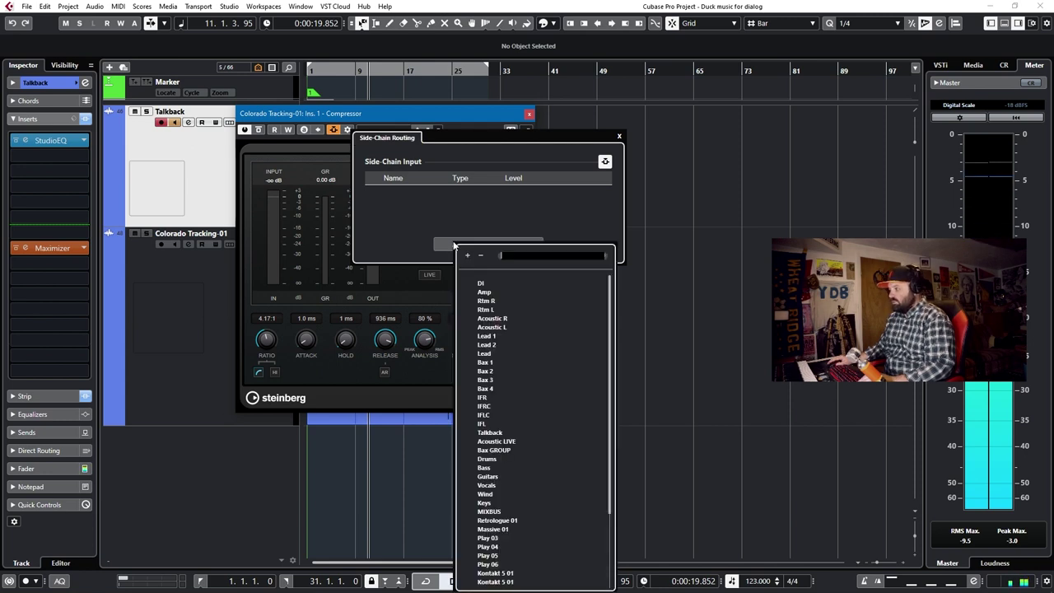
pyautogui.scroll(-5, 513, 334)
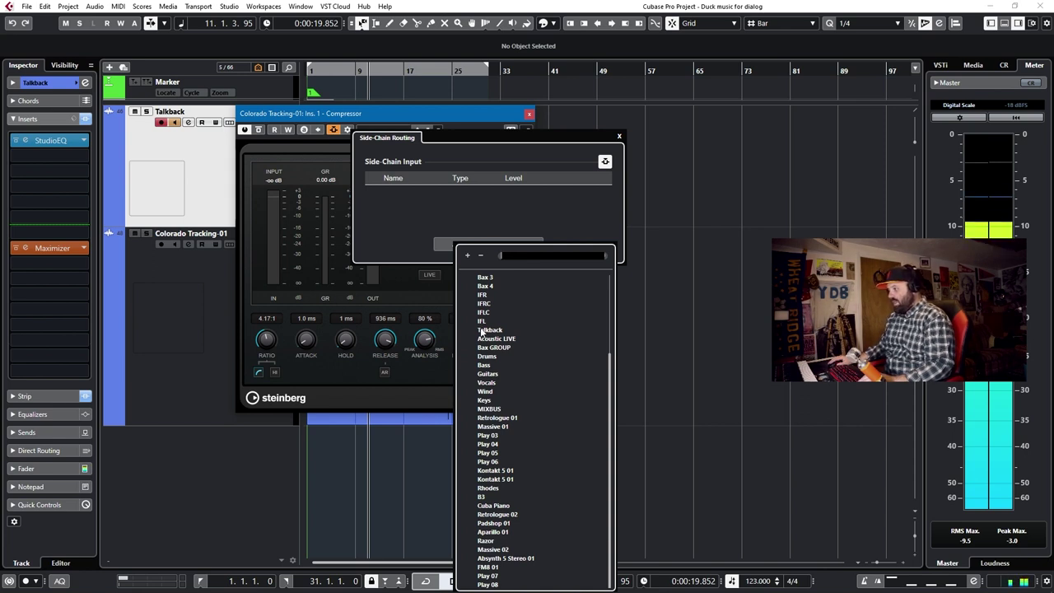
pyautogui.click(486, 330)
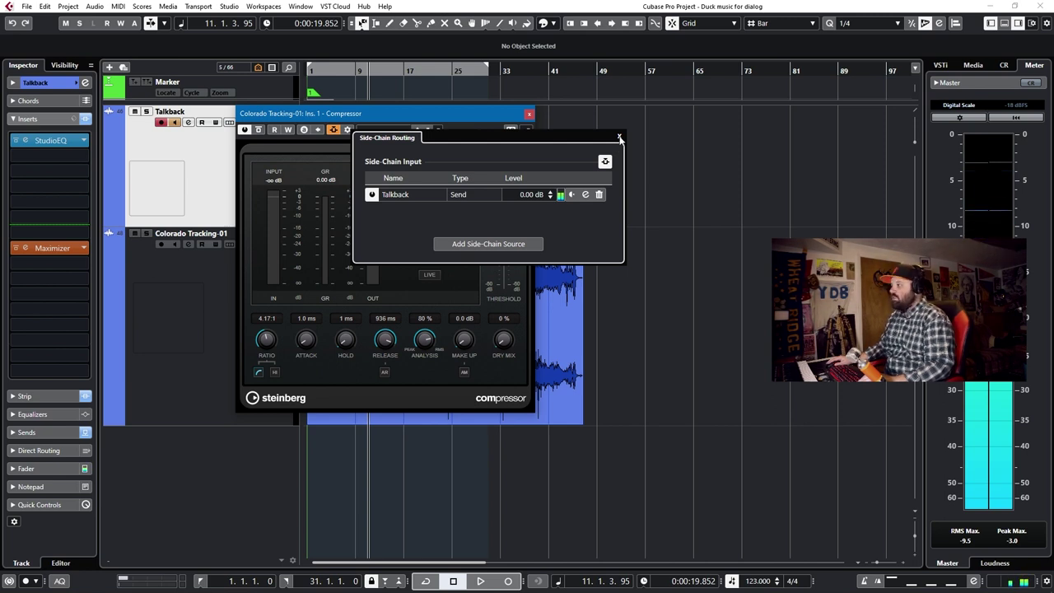
pyautogui.click(620, 137)
# - Play the ducked music, raise the release to 1000 ms and set analysis to 0 %
pyautogui.press('space')
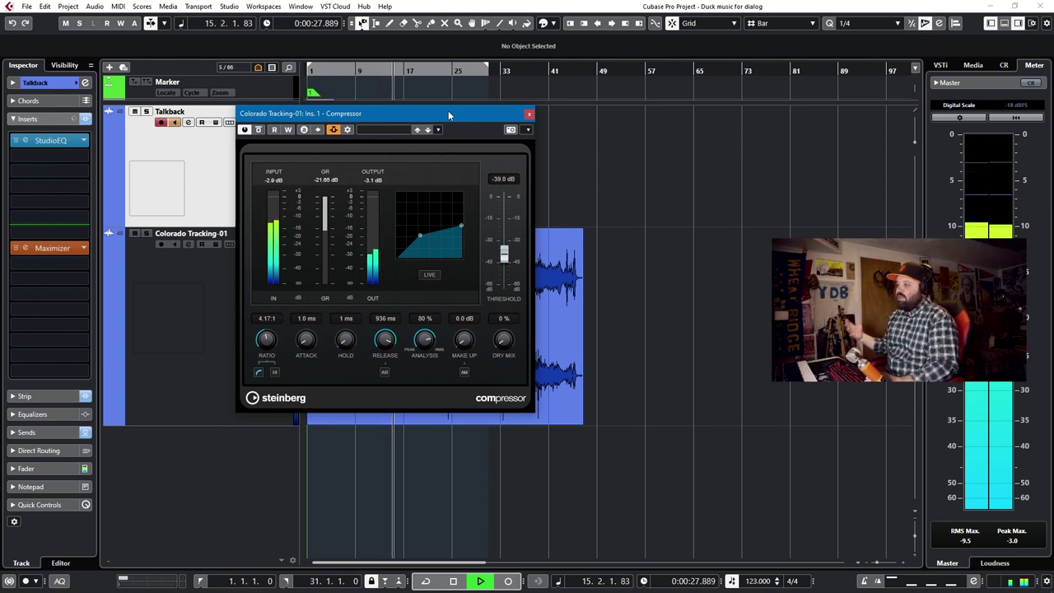
pyautogui.scroll(2, 389, 344)
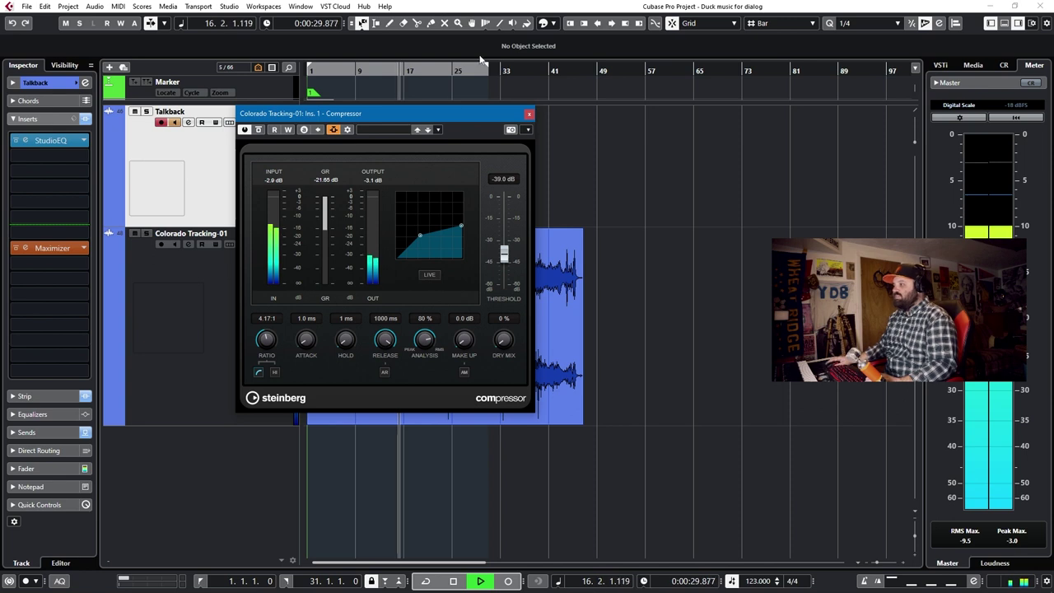
pyautogui.keyDown('ctrl'); pyautogui.click(424, 340); pyautogui.keyUp('ctrl')
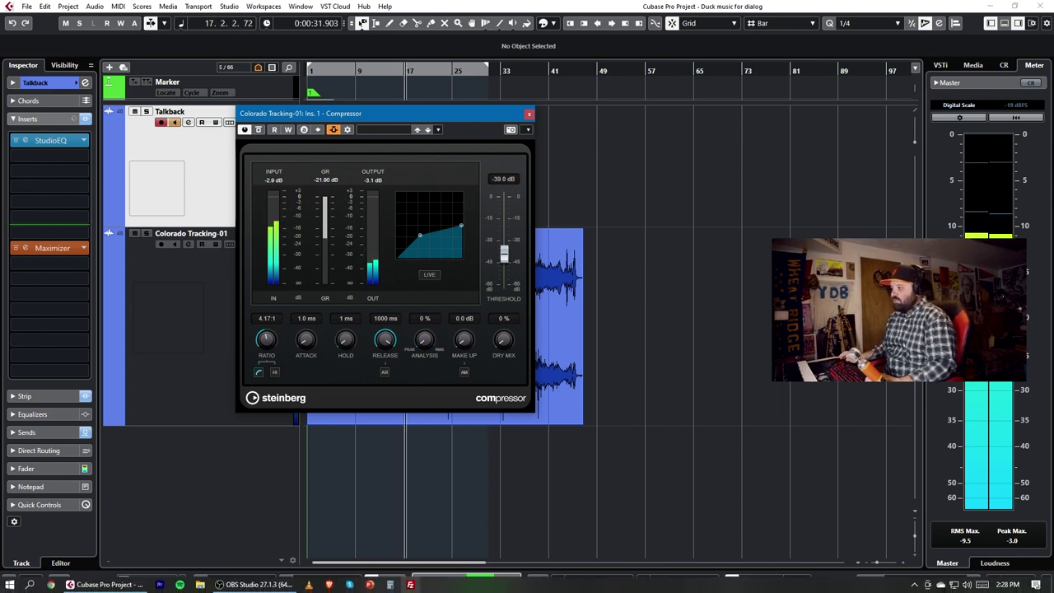